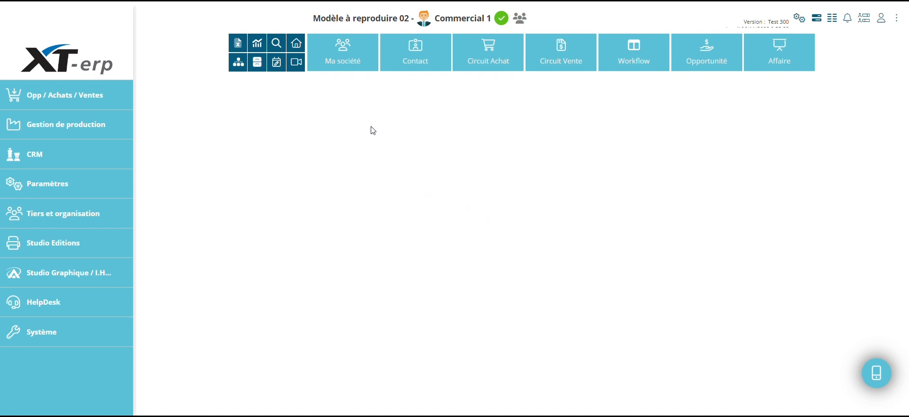
Start a new establishment address for the company, labelled "Siège social" and of type Siège.
left_click(343, 70)
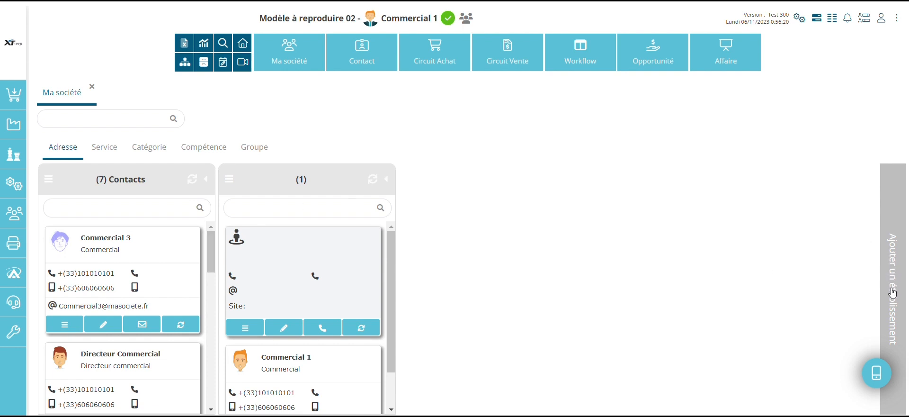
left_click(893, 348)
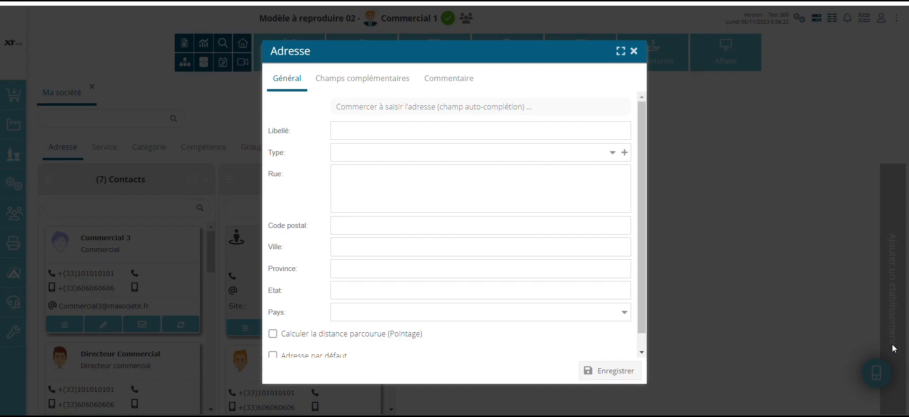
left_click(448, 129)
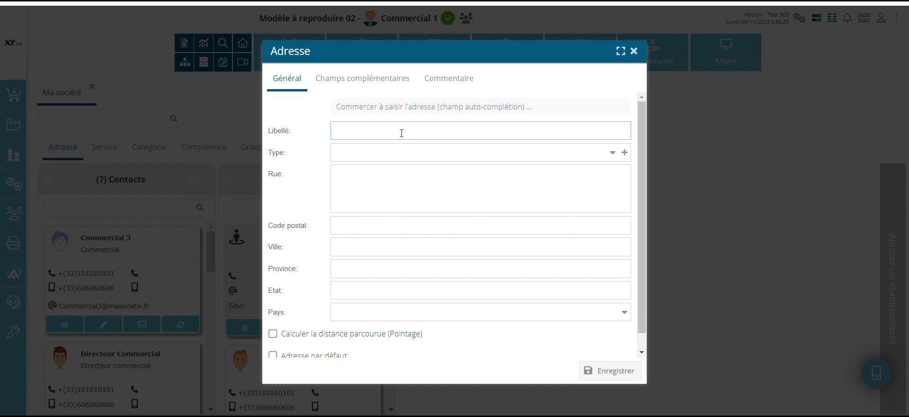
type("Siège social")
left_click(612, 152)
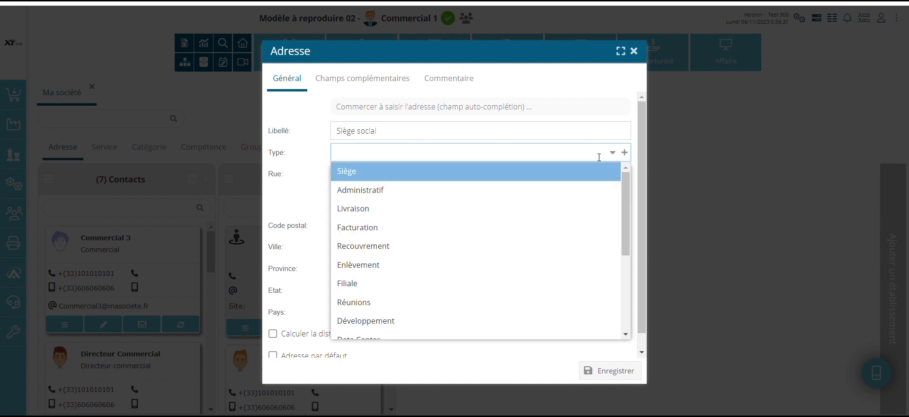
left_click(565, 176)
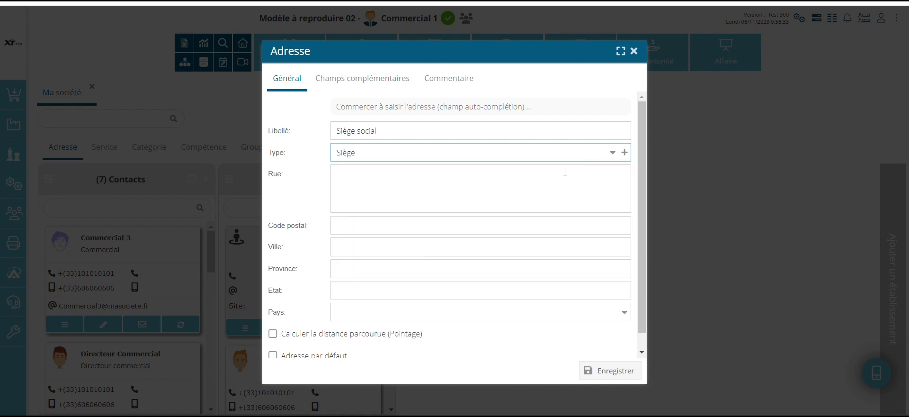
Fill in the head office's postal address from the auto-completion suggestions and save the establishment.
left_click(479, 110)
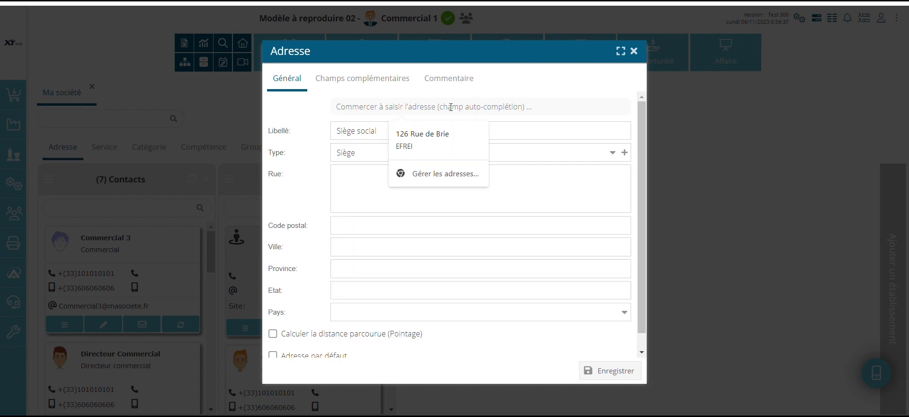
type("10")
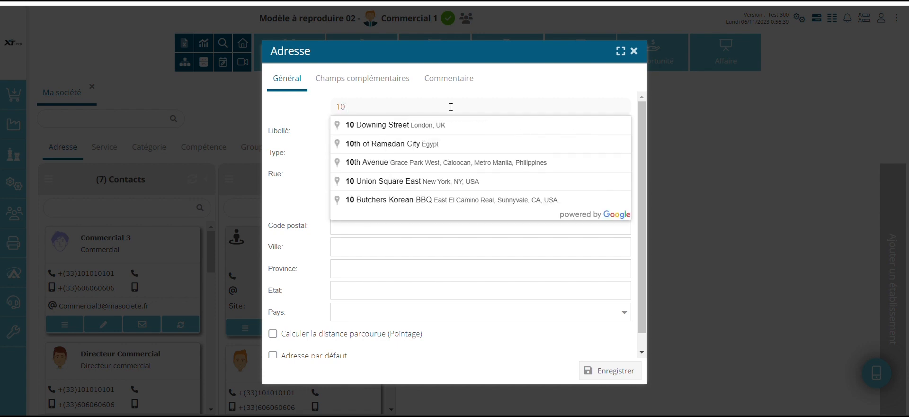
type(" ave")
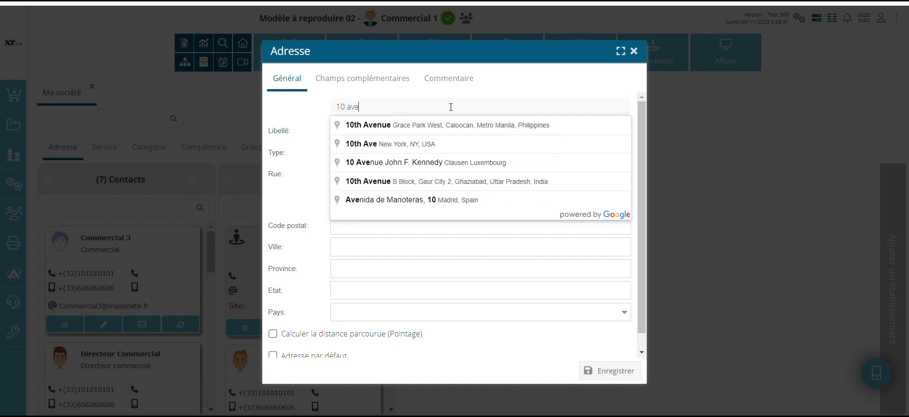
type("nue pasteur")
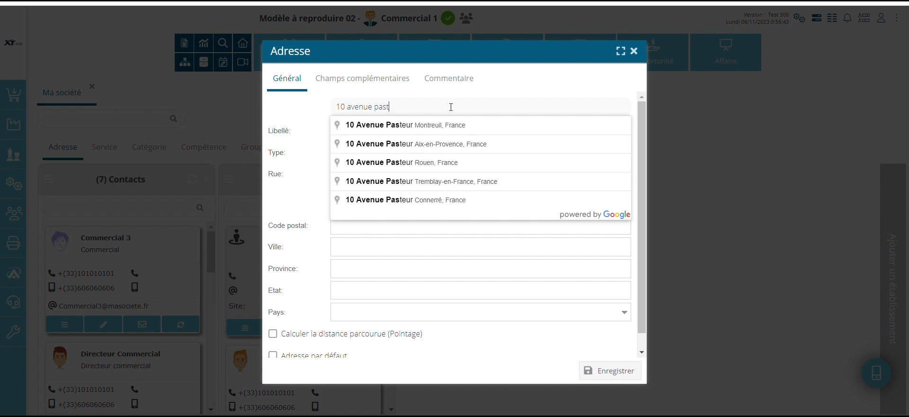
left_click(455, 125)
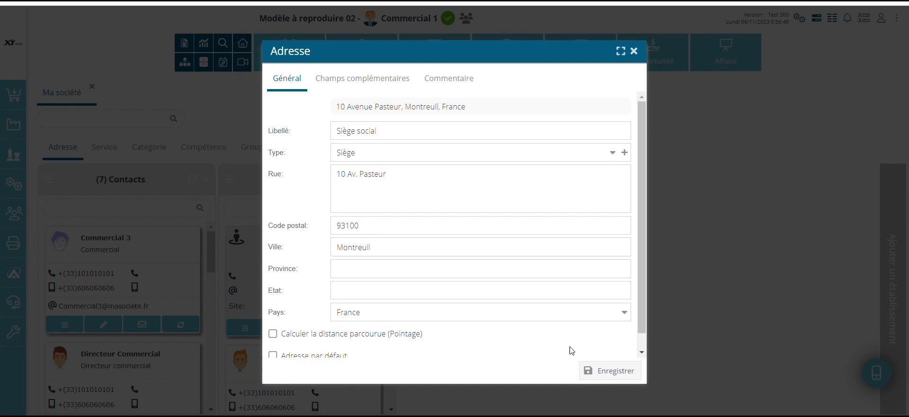
left_click(601, 369)
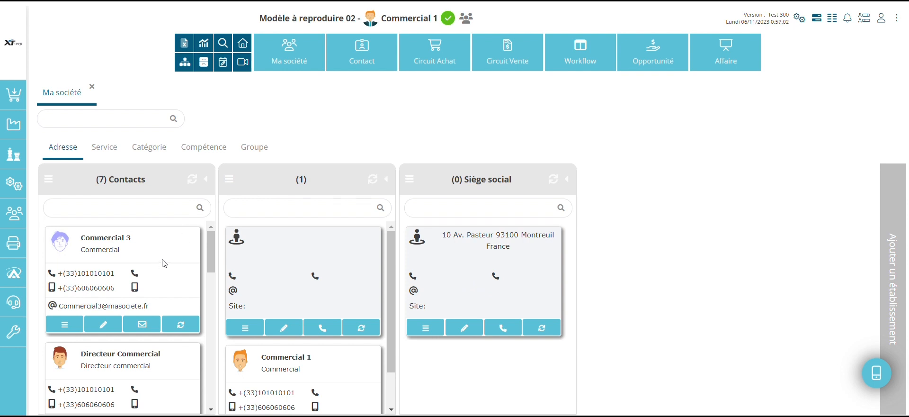
Assign the contact Commercial 3 to the Siège social establishment and check its card there.
left_click_drag(165, 256, 474, 267)
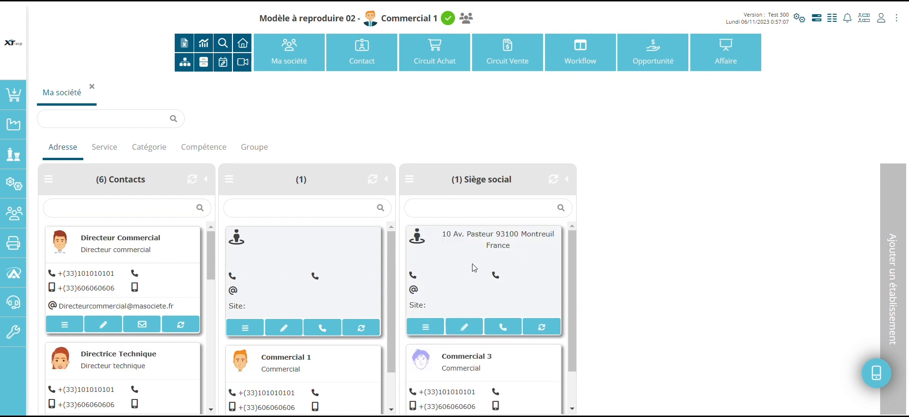
scroll(535, 283, "down", 2)
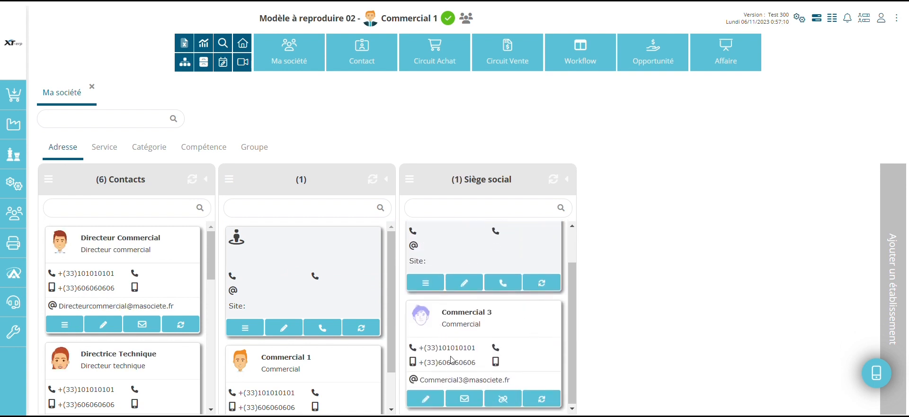
scroll(535, 339, "up", 3)
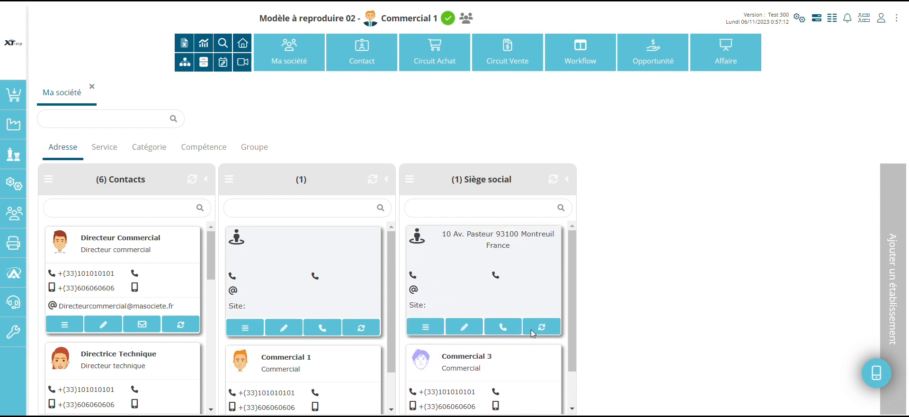
Show the company's contacts by service and move Commercial 1 from Commercial to Administratif.
left_click(105, 148)
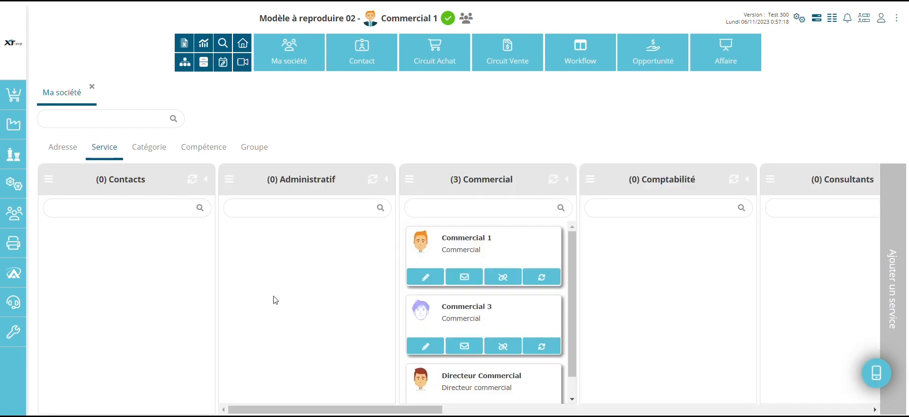
scroll(275, 300, "right", 7)
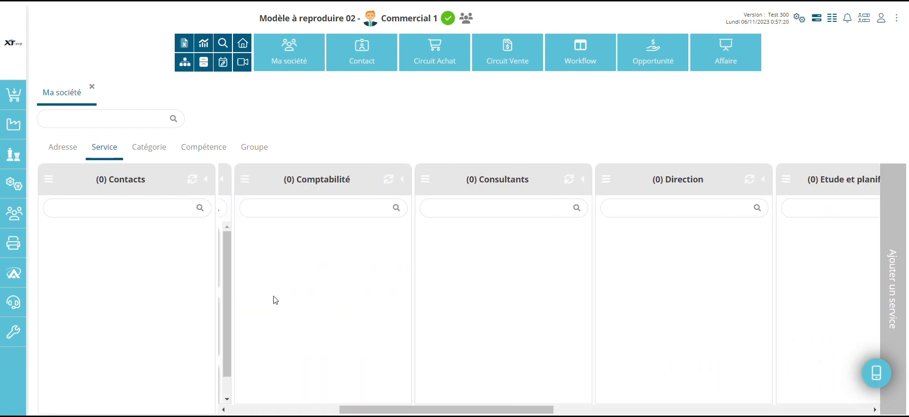
scroll(275, 300, "left", 7)
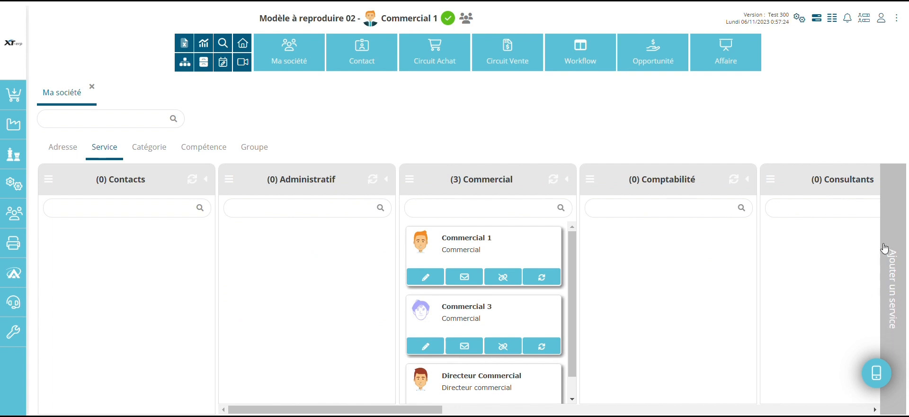
left_click(494, 245)
left_click_drag(502, 244, 337, 241)
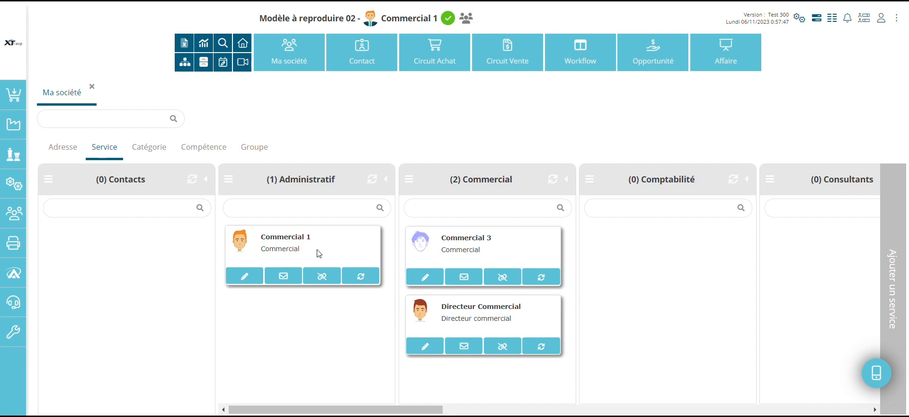
Show the contacts by category and move Commercial 1 from Cadre to Cadre supérieur.
left_click(150, 150)
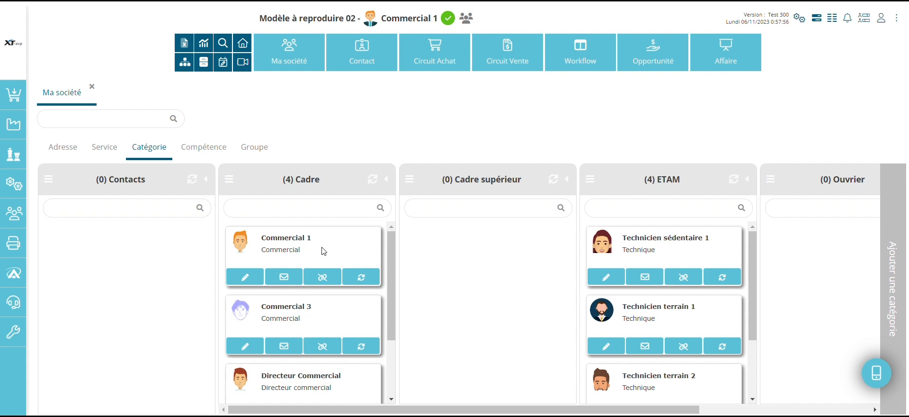
left_click_drag(322, 251, 473, 248)
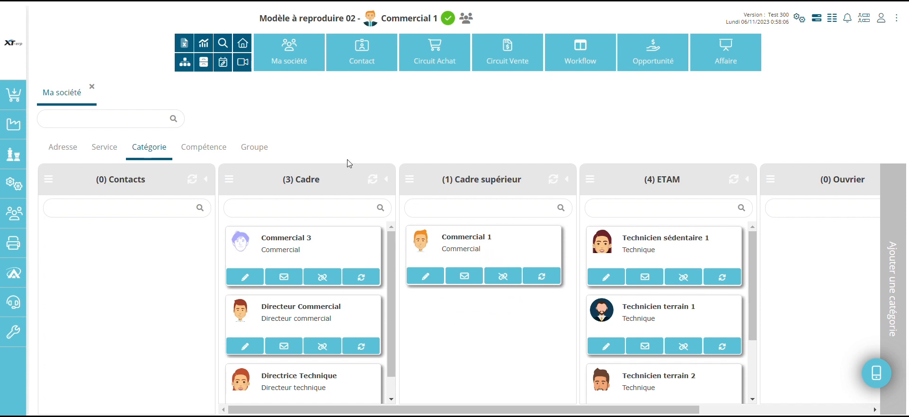
Review the contacts by competence and add Commercial 1 to the "Spécialiste marque Frisqu..." competence, saving it with an empty note.
left_click(209, 148)
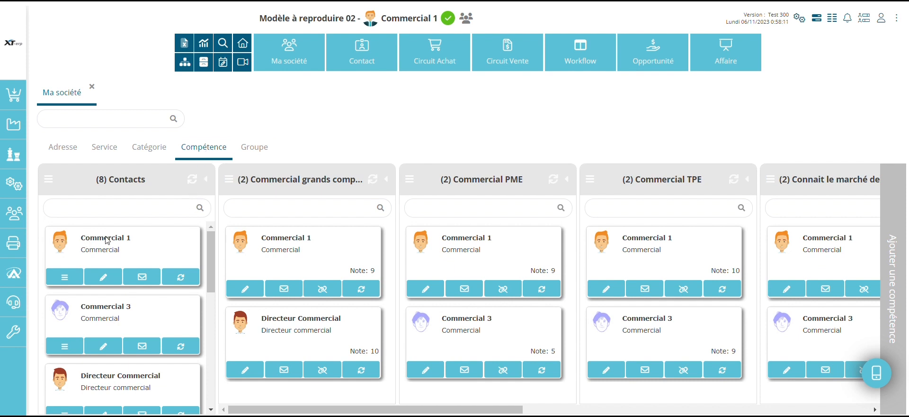
scroll(809, 255, "right", 5)
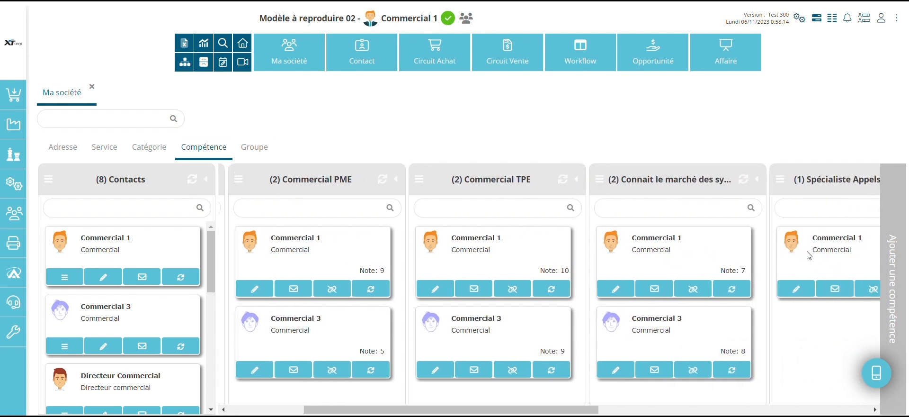
scroll(809, 255, "right", 5)
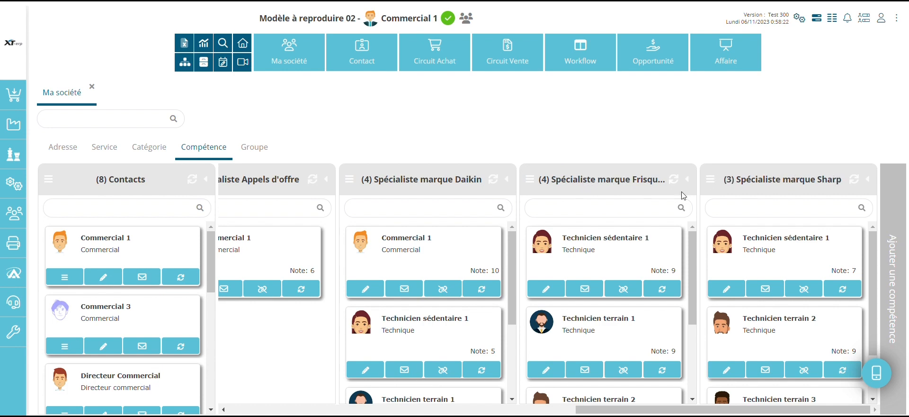
scroll(463, 251, "left", 3)
scroll(463, 251, "left", 5)
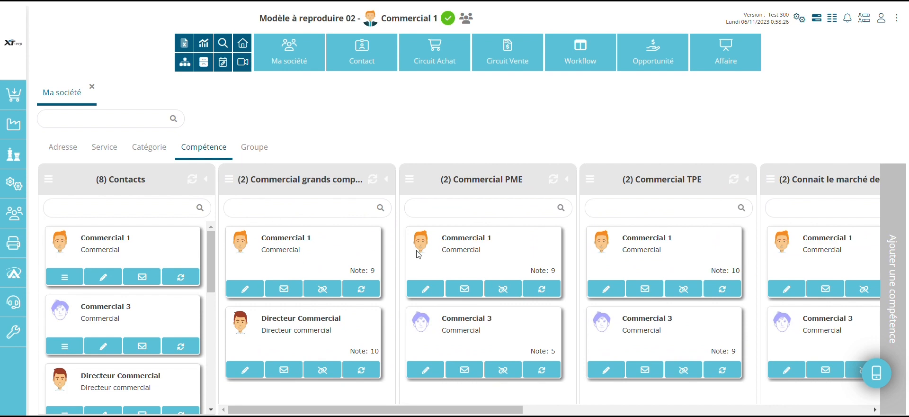
scroll(624, 244, "right", 8)
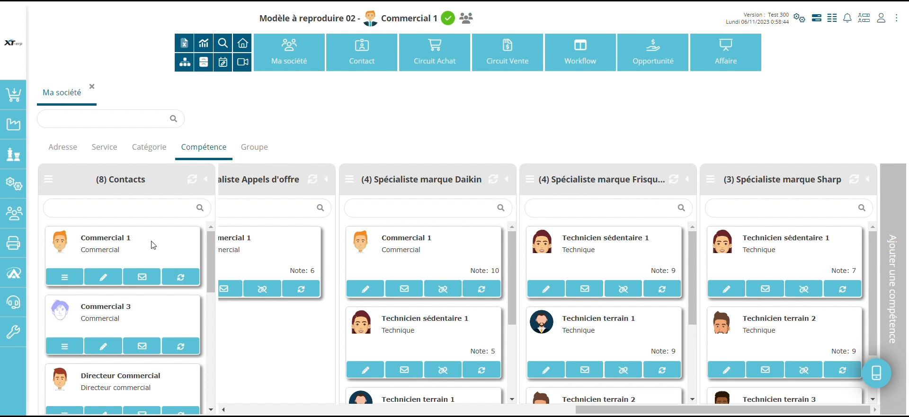
left_click_drag(152, 245, 586, 239)
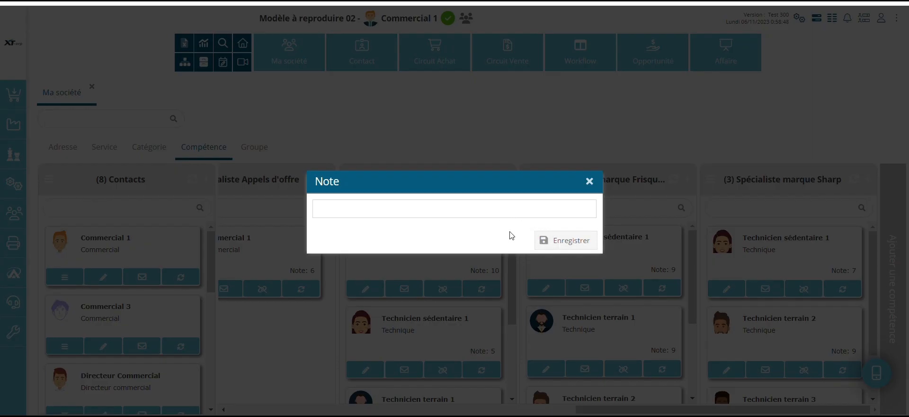
left_click(556, 240)
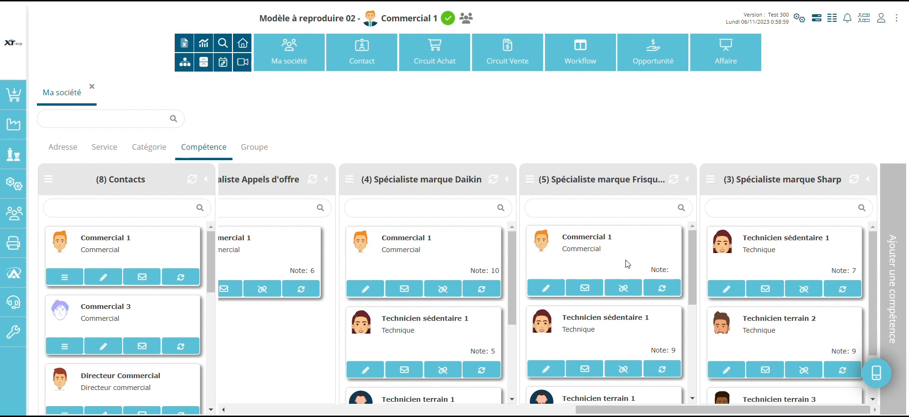
Show the company's contacts organised by group.
left_click(250, 151)
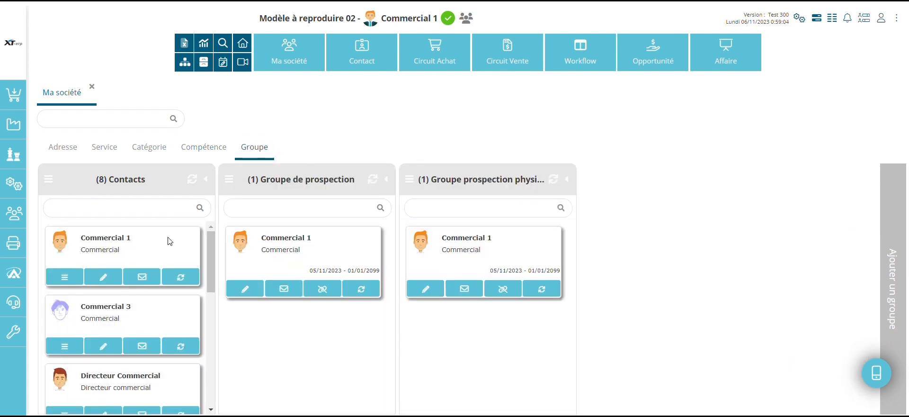